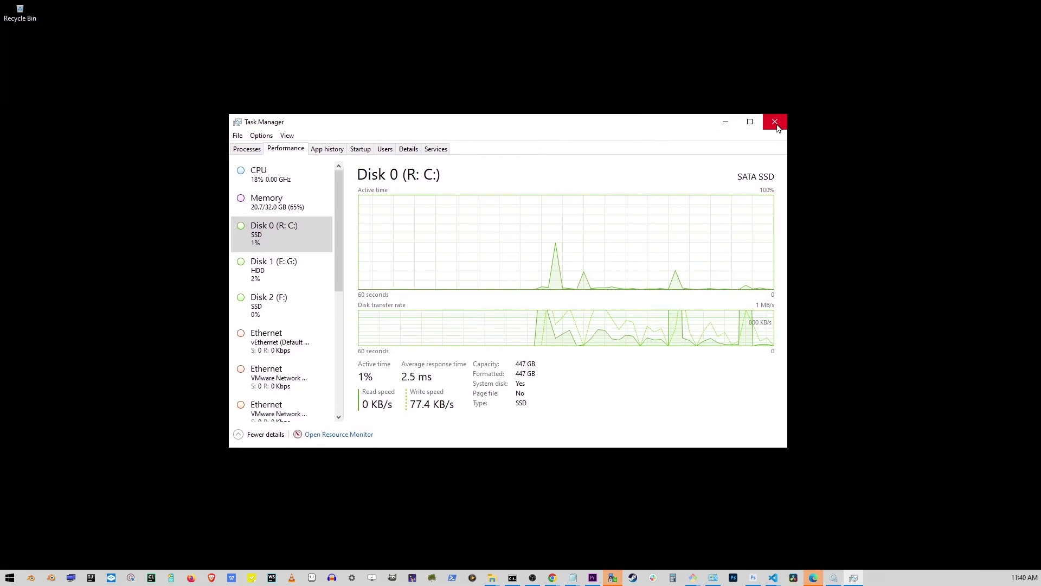
# Close Task Manager and search the Start menu for services.msc
pyautogui.click(775, 121)
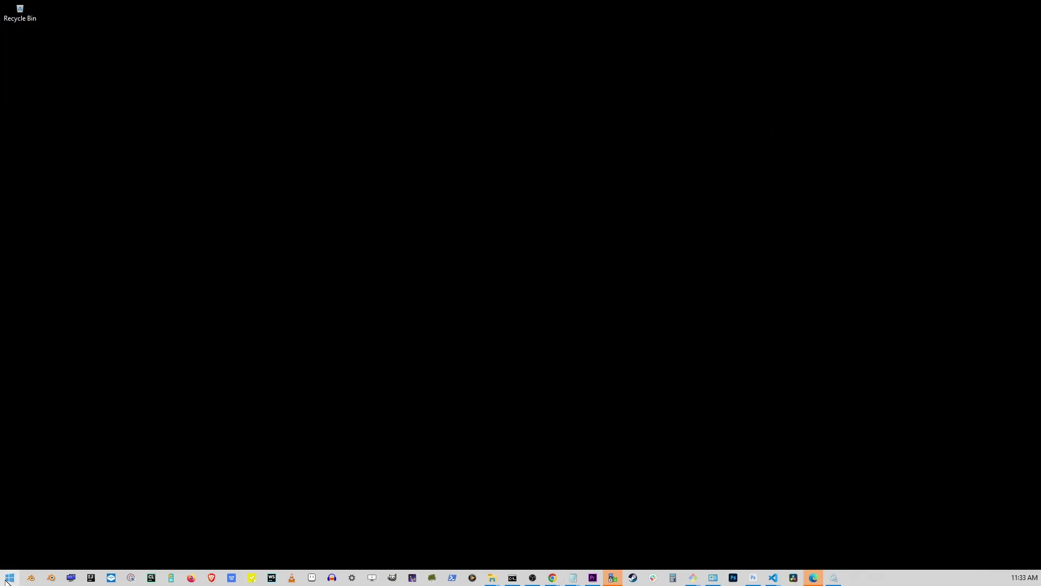
pyautogui.click(10, 578)
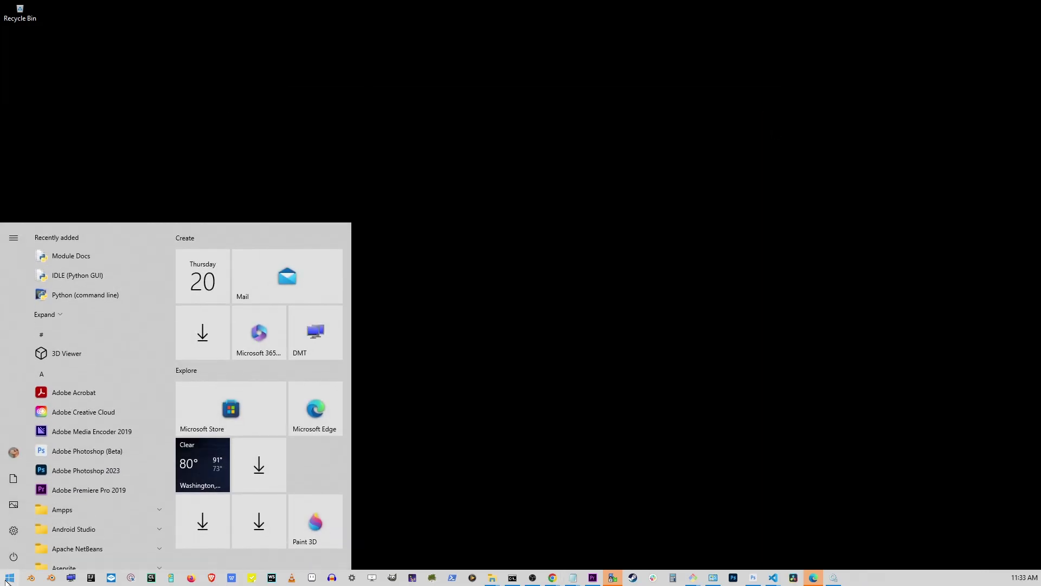
pyautogui.write('service')
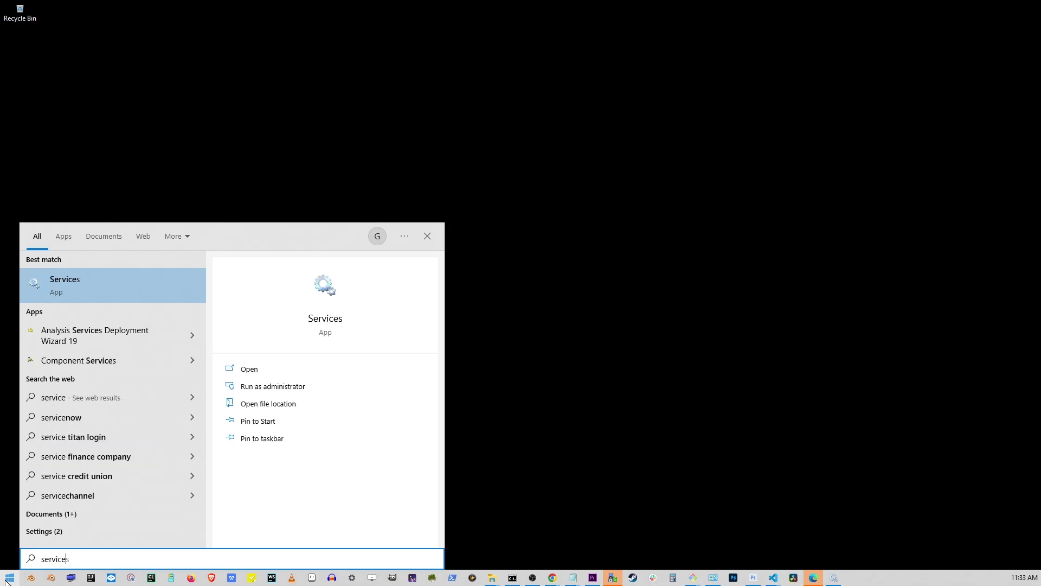
pyautogui.write('s.msc')
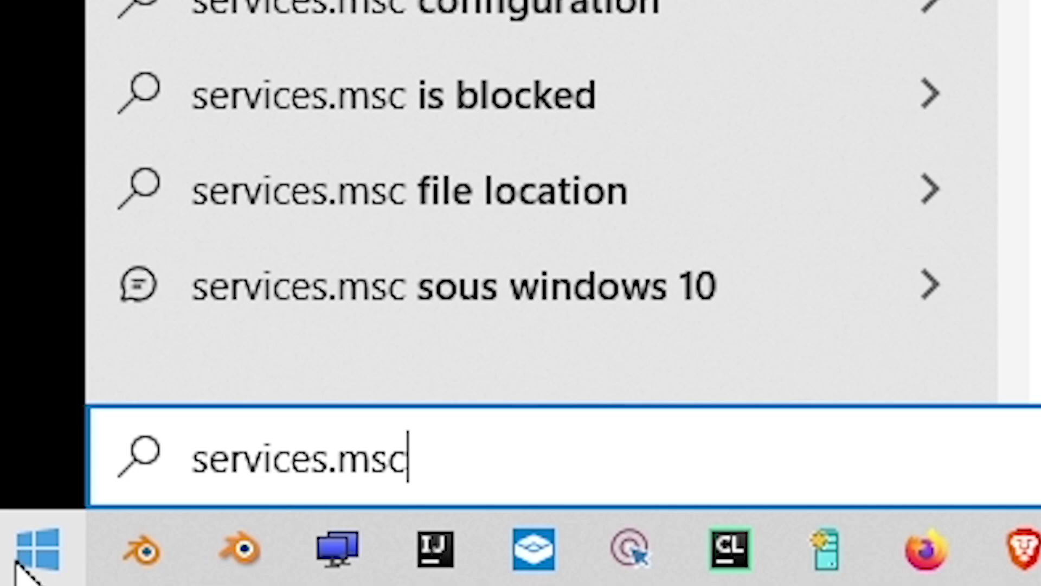
# Launch the Services console, jump to SysMain by typing 'sys', and bring up its context menu
pyautogui.press('Return')
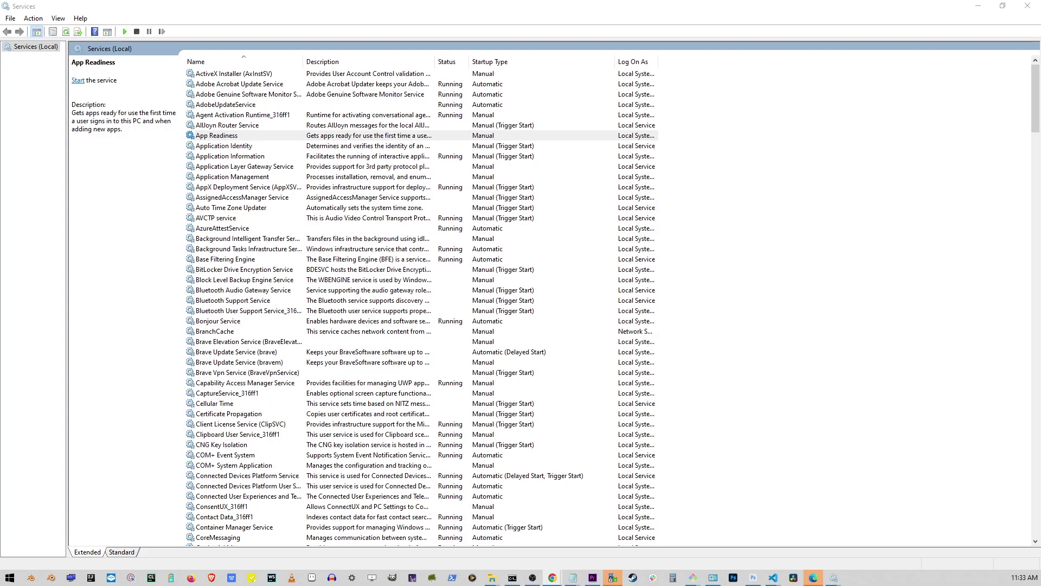
pyautogui.click(423, 6)
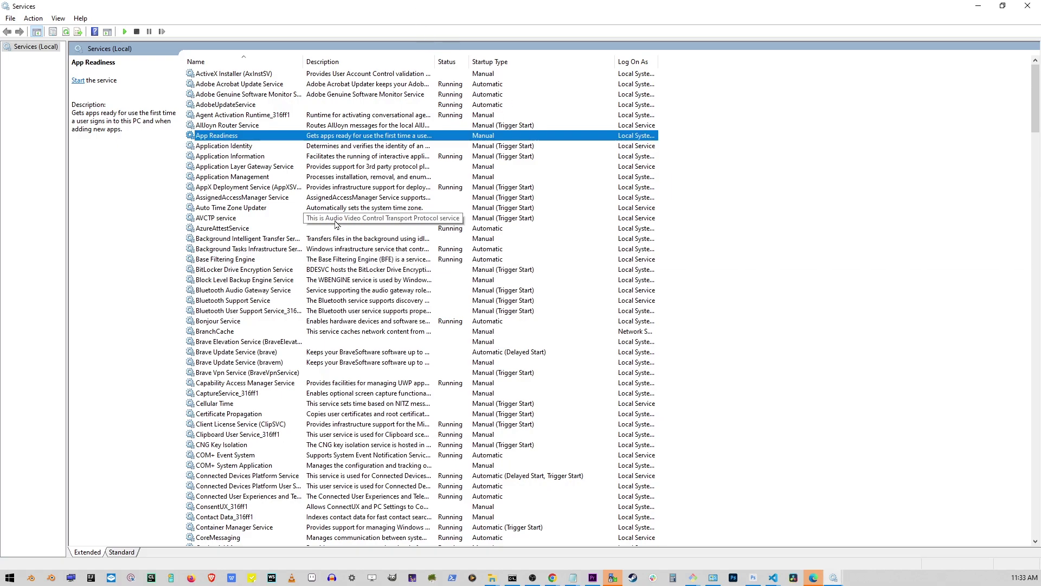
pyautogui.write('sys')
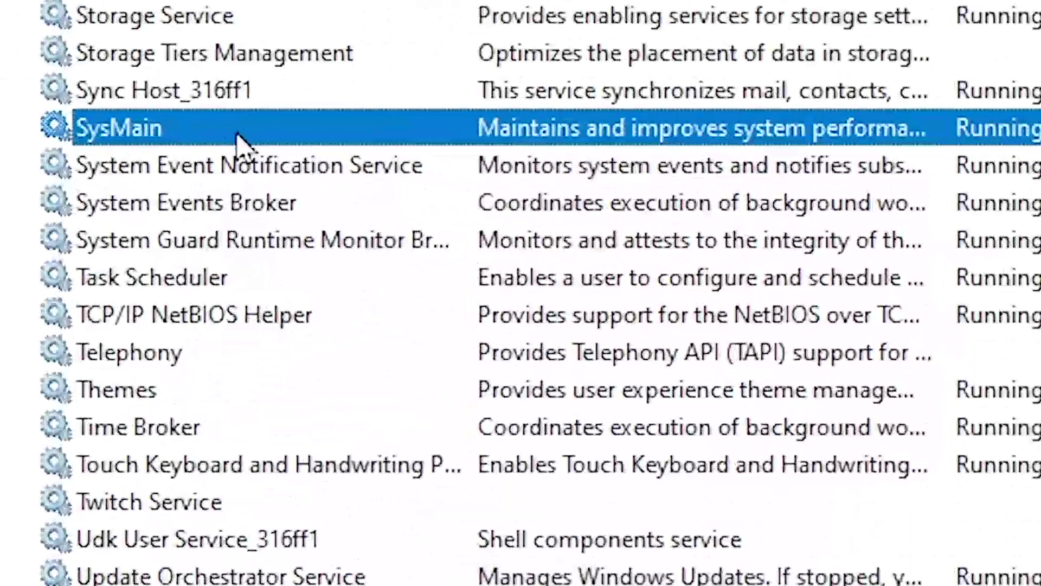
pyautogui.rightClick(226, 140)
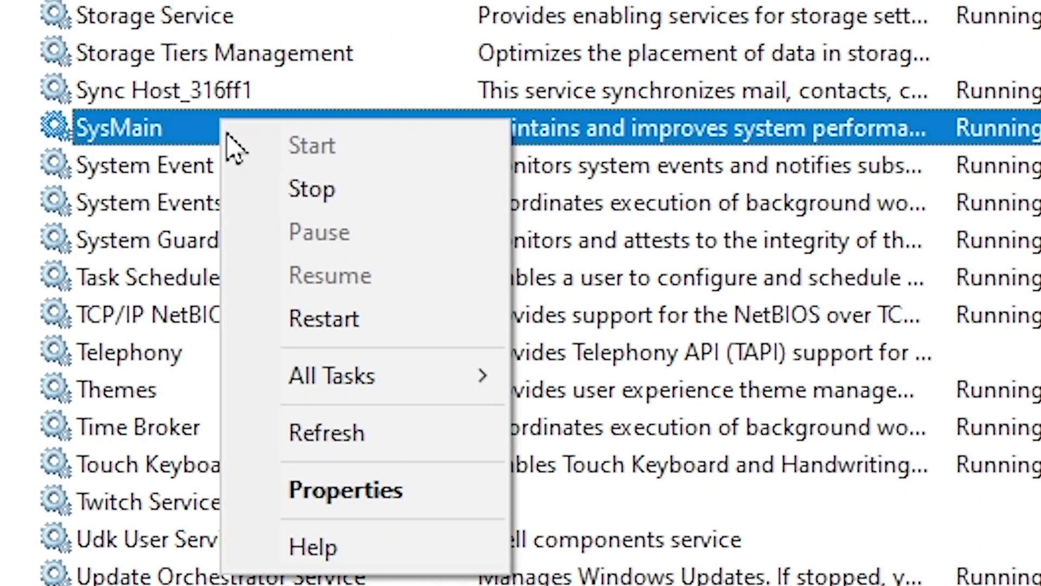
# Set SysMain's startup type to Disabled in its properties and apply it
pyautogui.click(369, 488)
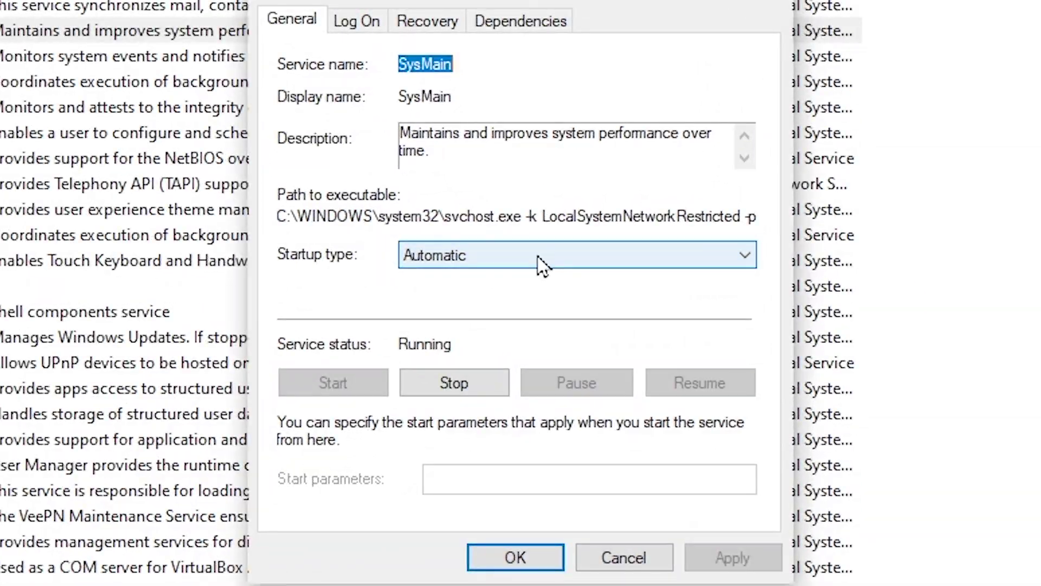
pyautogui.click(541, 263)
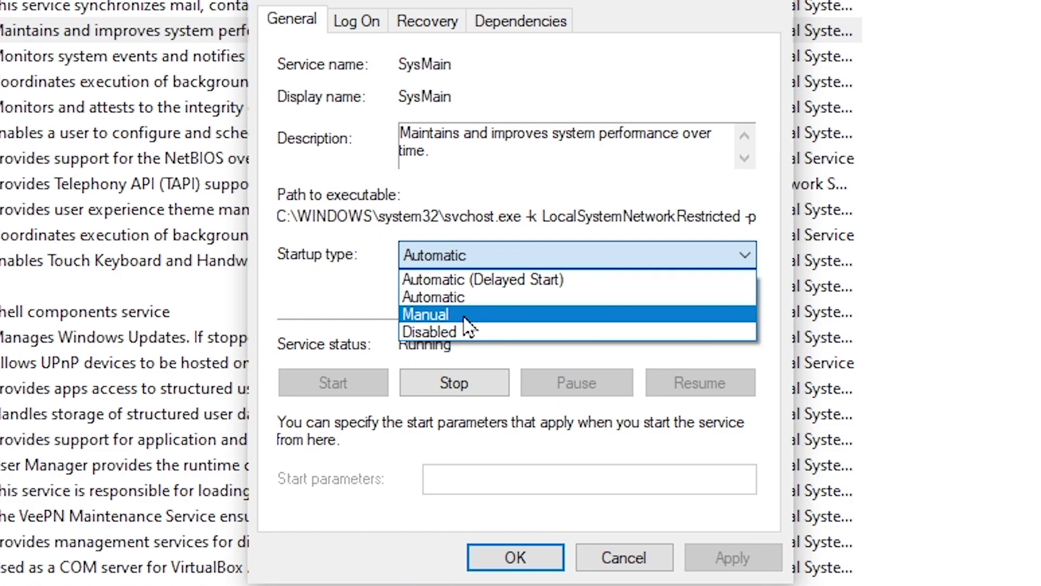
pyautogui.click(473, 336)
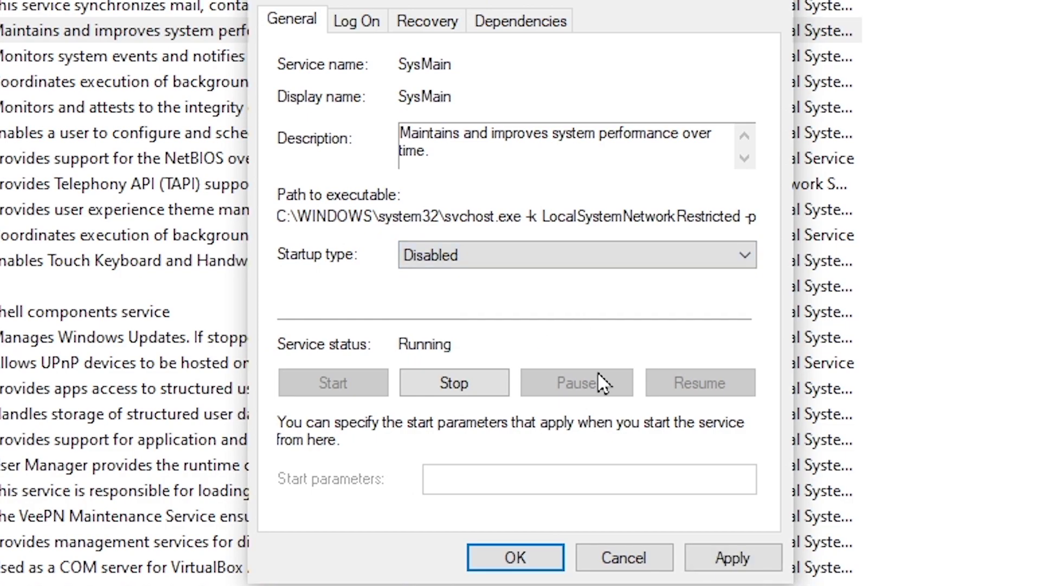
pyautogui.click(724, 558)
# Switch SysMain's startup type back to Automatic, apply, and confirm with OK
pyautogui.click(530, 261)
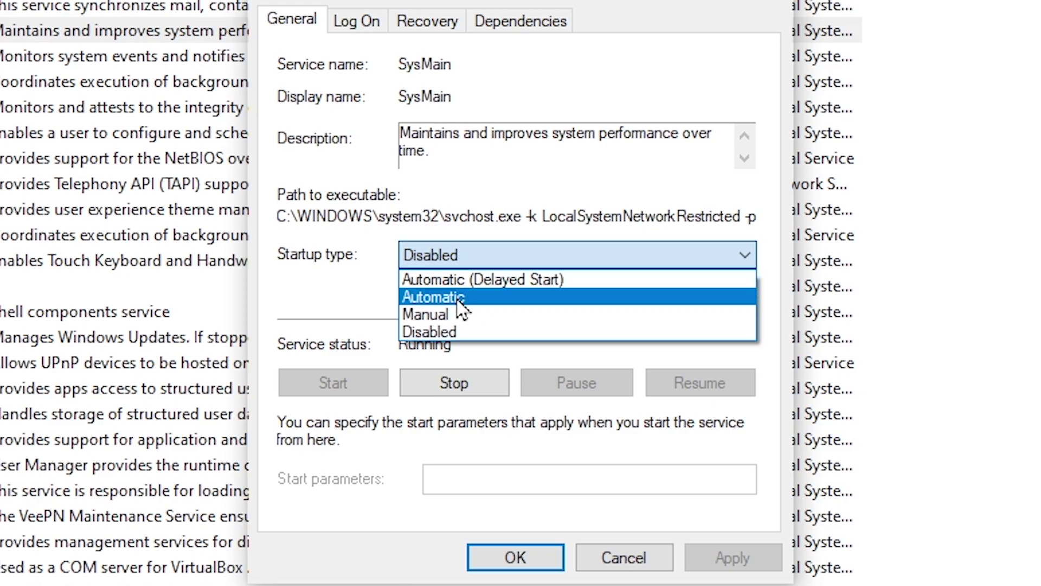
pyautogui.click(487, 303)
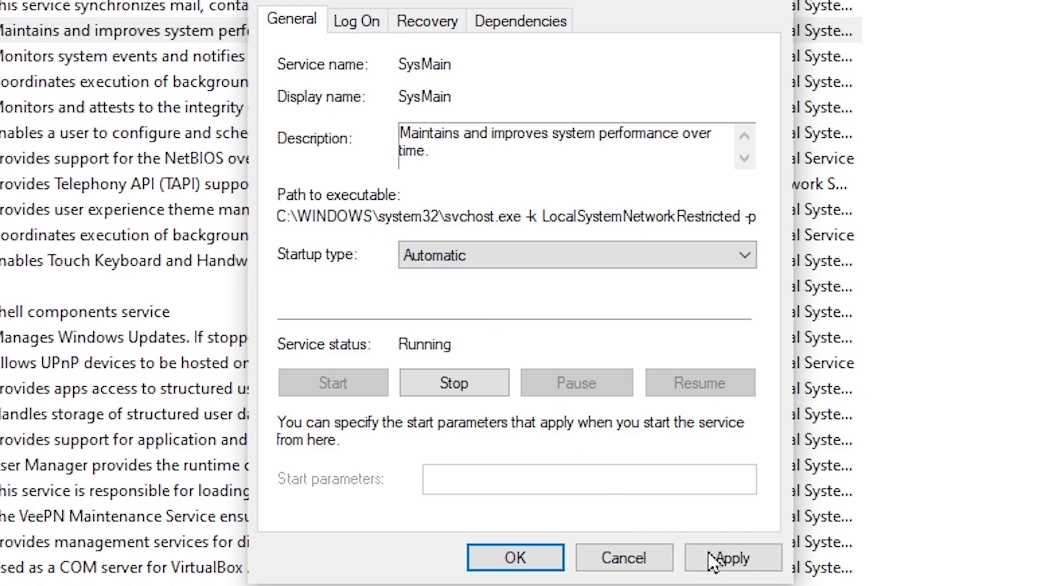
pyautogui.click(721, 558)
pyautogui.click(530, 564)
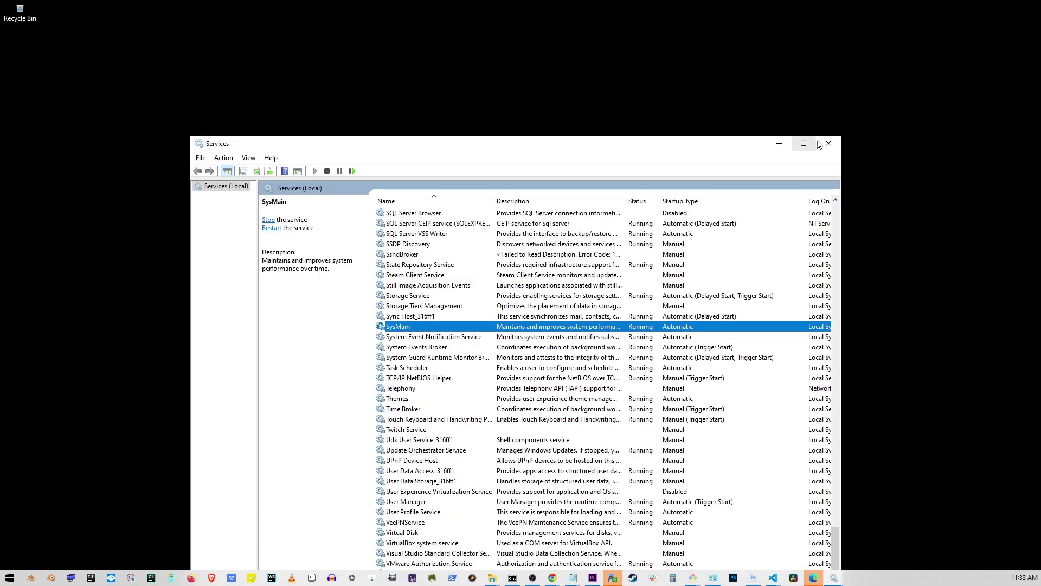
# Close Services, go to This PC in File Explorer, and bring up OSDisk (C:)'s context menu
pyautogui.click(829, 144)
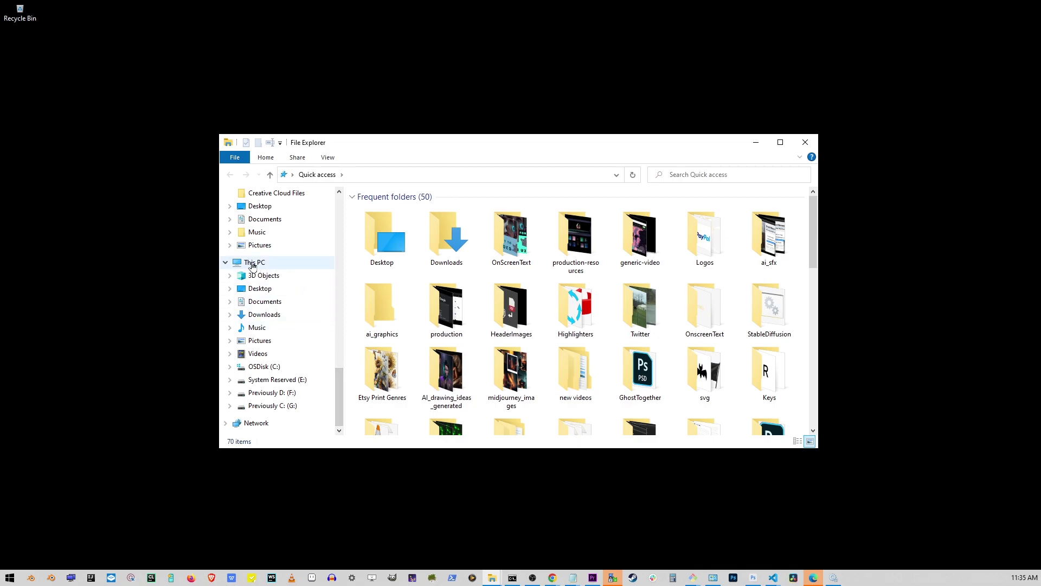
pyautogui.click(261, 264)
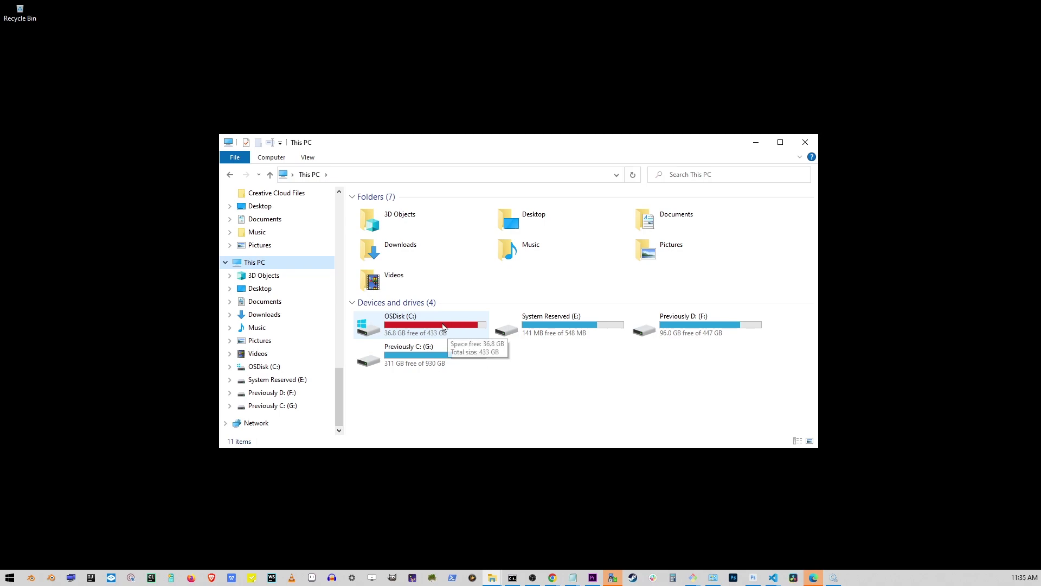
pyautogui.click(455, 327)
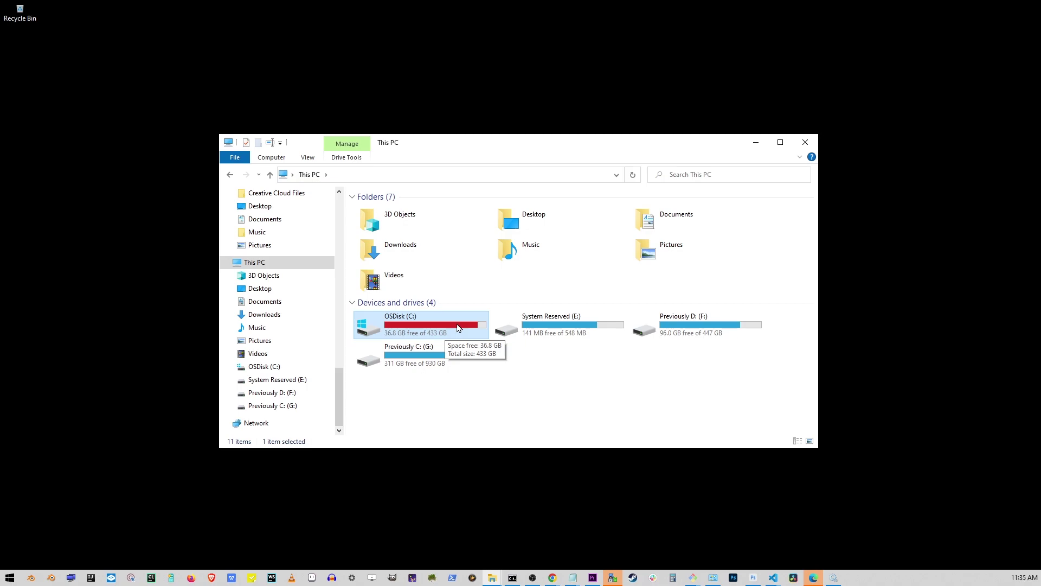
pyautogui.doubleClick(457, 324)
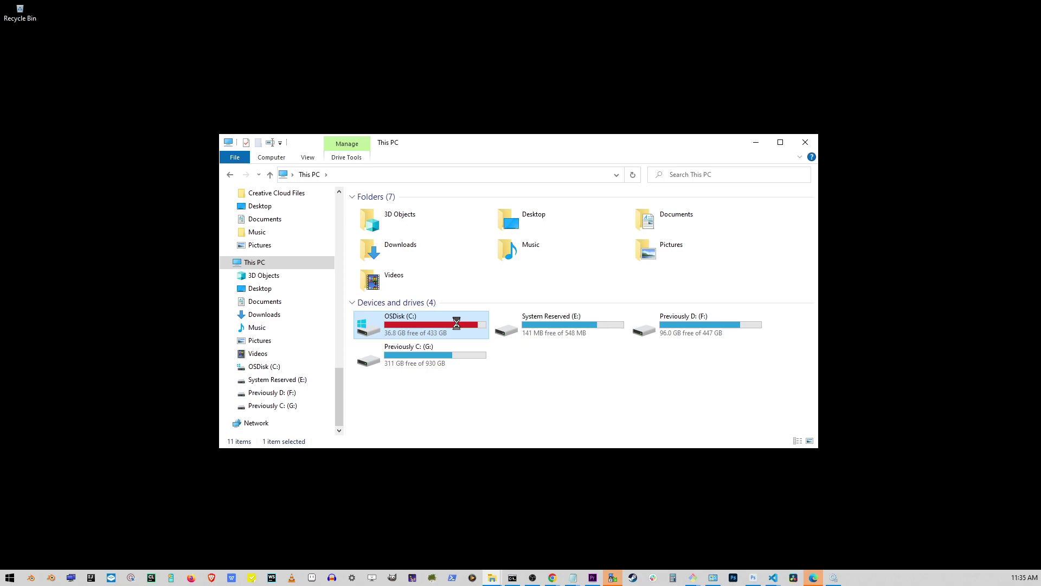
pyautogui.rightClick(458, 324)
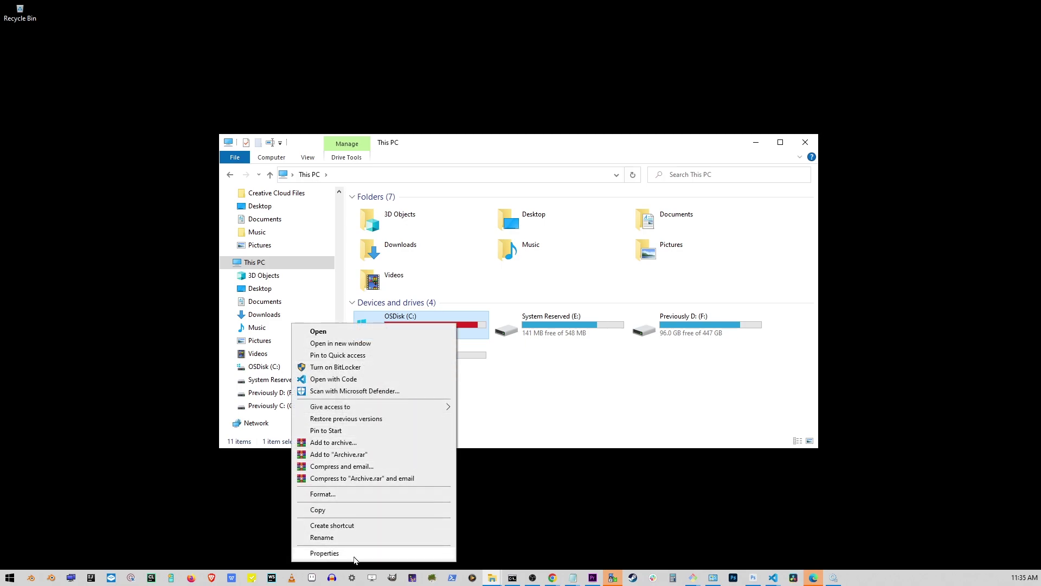
# From OSDisk (C:) Properties > Tools, run an error-checking scan of the drive
pyautogui.click(355, 558)
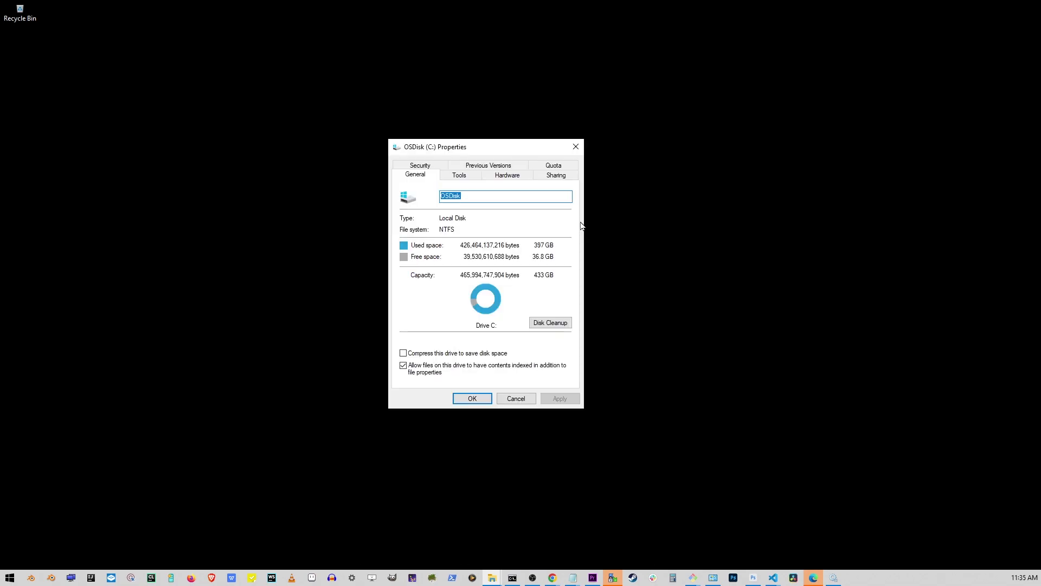
pyautogui.click(460, 175)
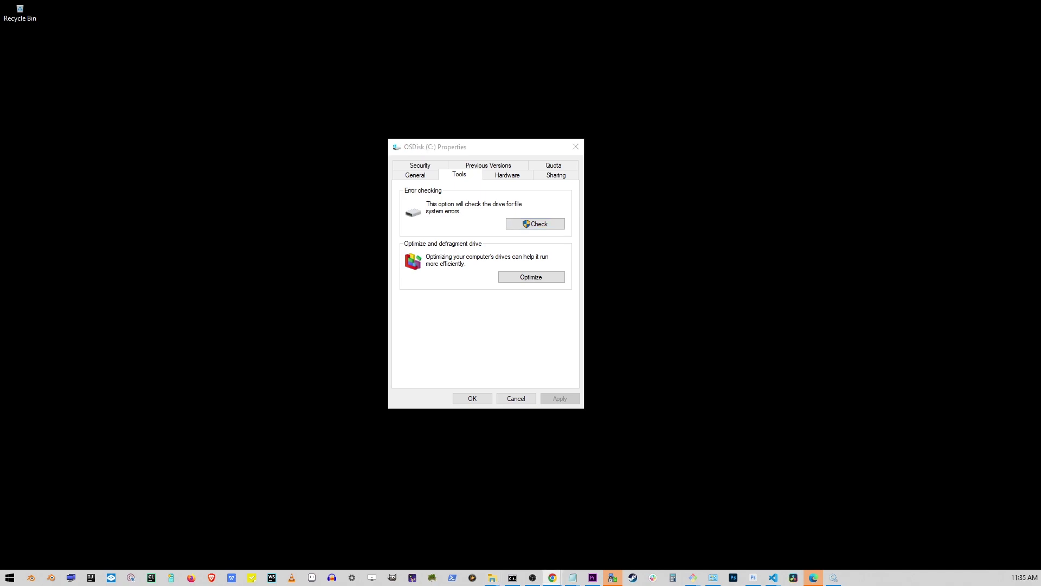
pyautogui.click(554, 227)
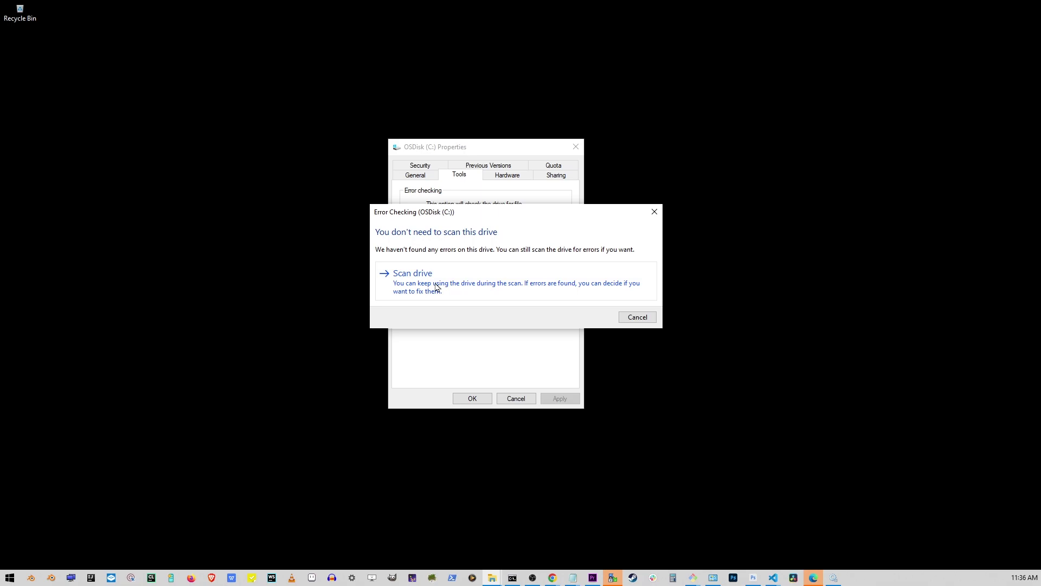
pyautogui.click(436, 286)
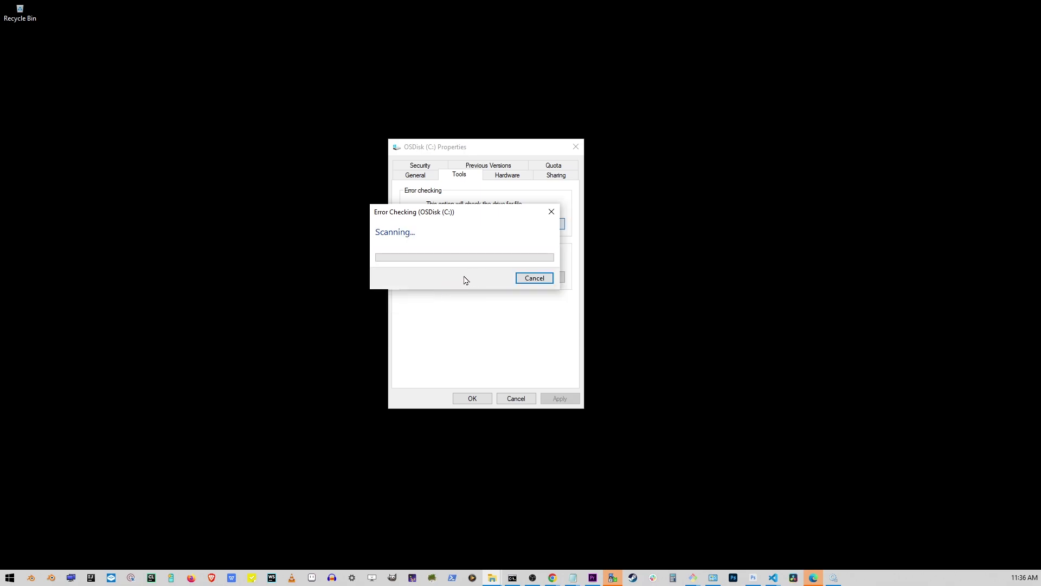
# Move the scan progress window aside, then cancel the C: drive scan
pyautogui.moveTo(481, 218); pyautogui.dragTo(710, 211)
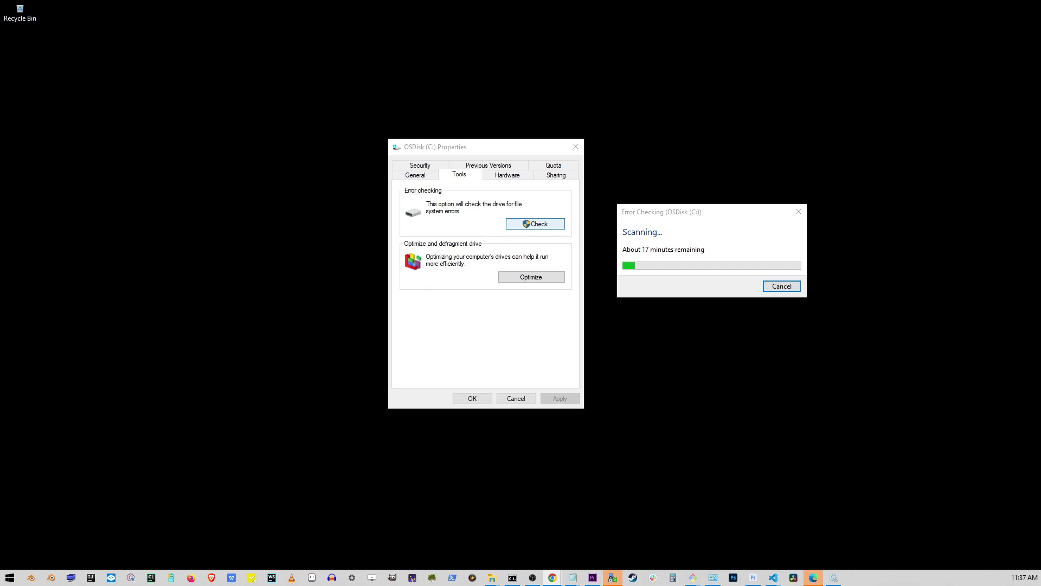
pyautogui.click(782, 285)
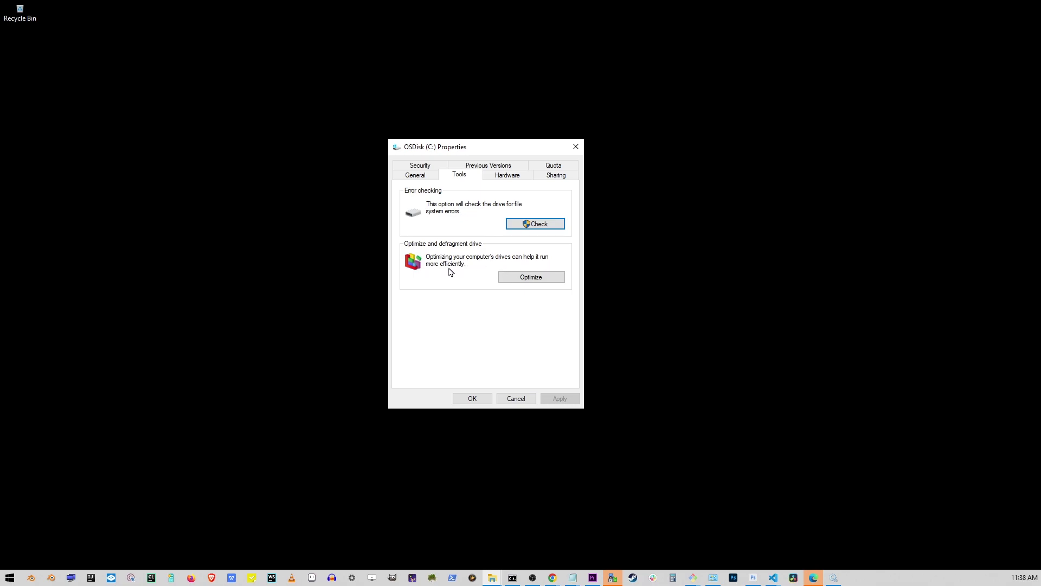
# Optimize the OSDisk (C:) drive in Optimize Drives, retrimming it to 0 days since last retrim
pyautogui.click(539, 279)
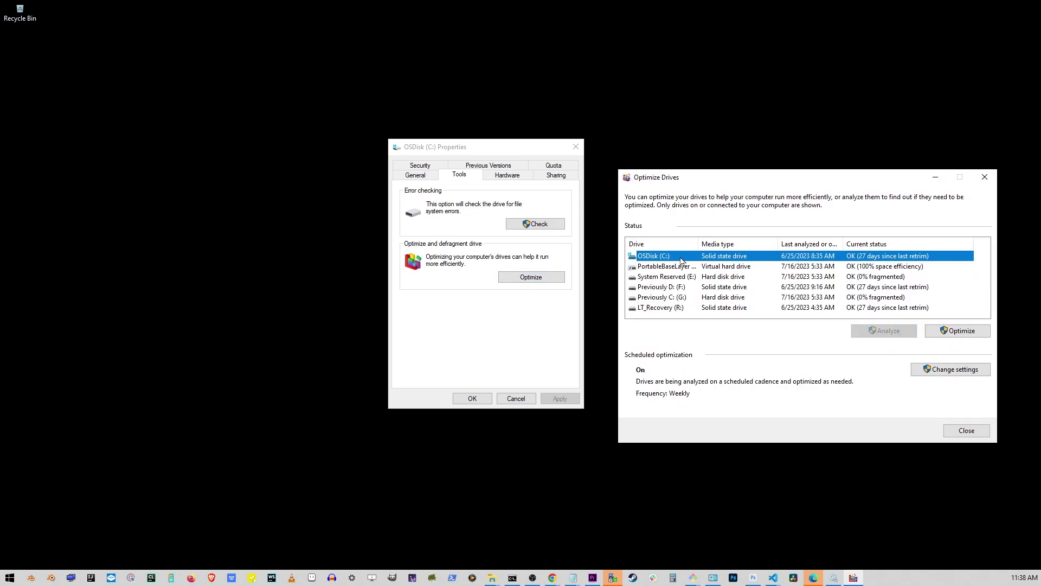
pyautogui.press('Down')
pyautogui.press('Down')
pyautogui.press('Down')
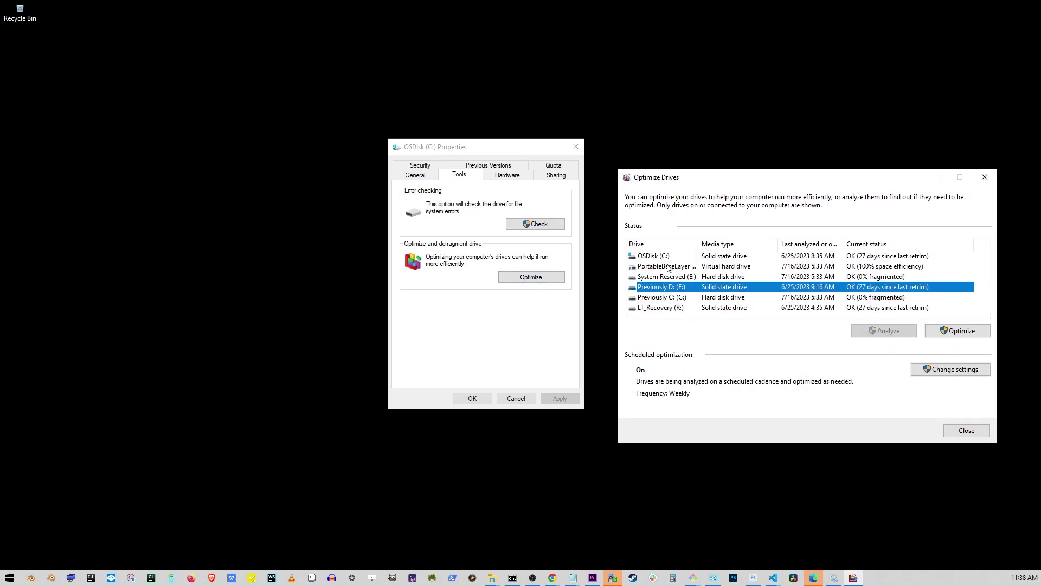
pyautogui.click(670, 257)
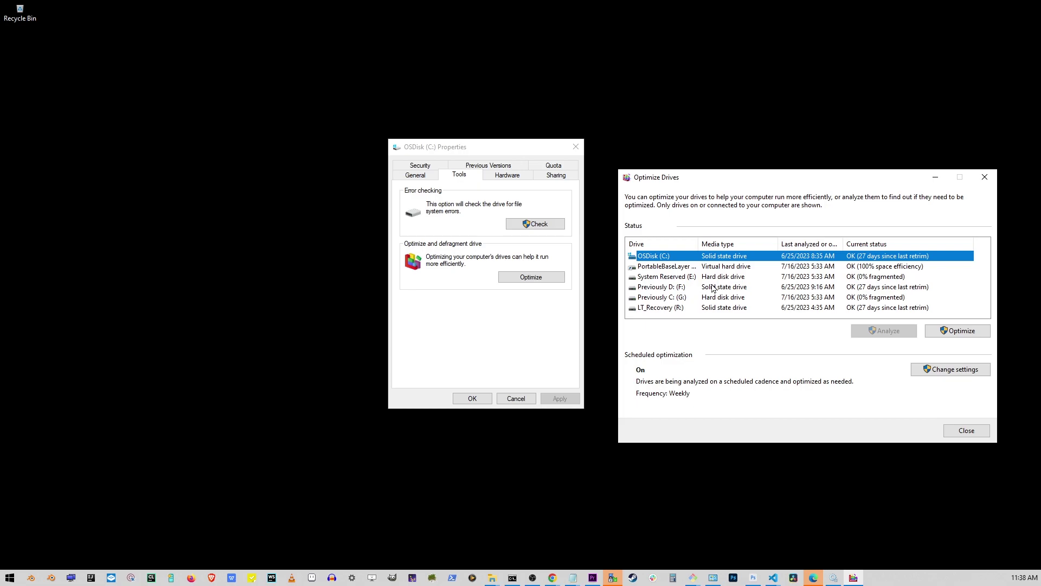
pyautogui.click(961, 332)
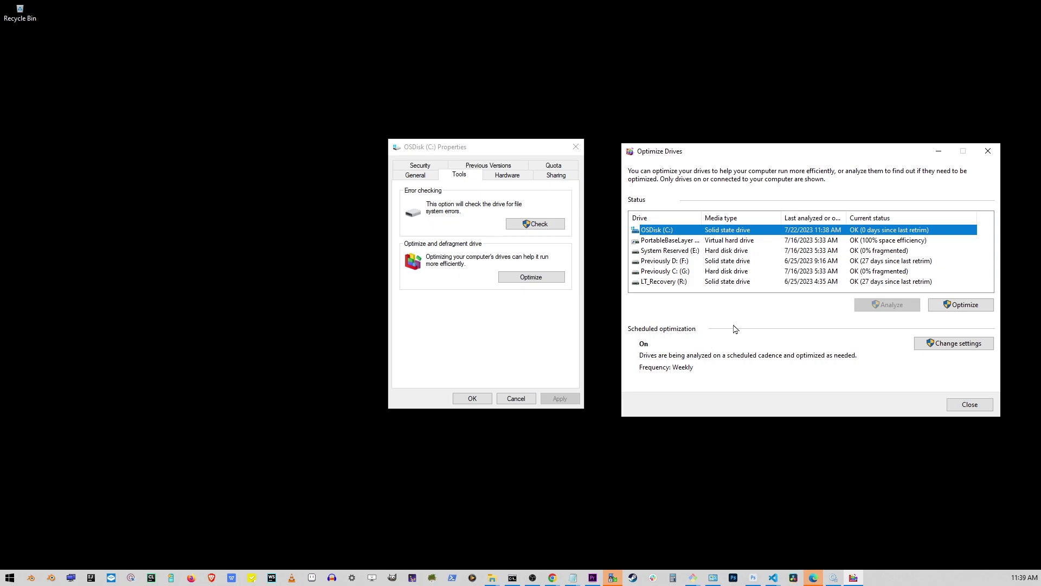
pyautogui.click(970, 349)
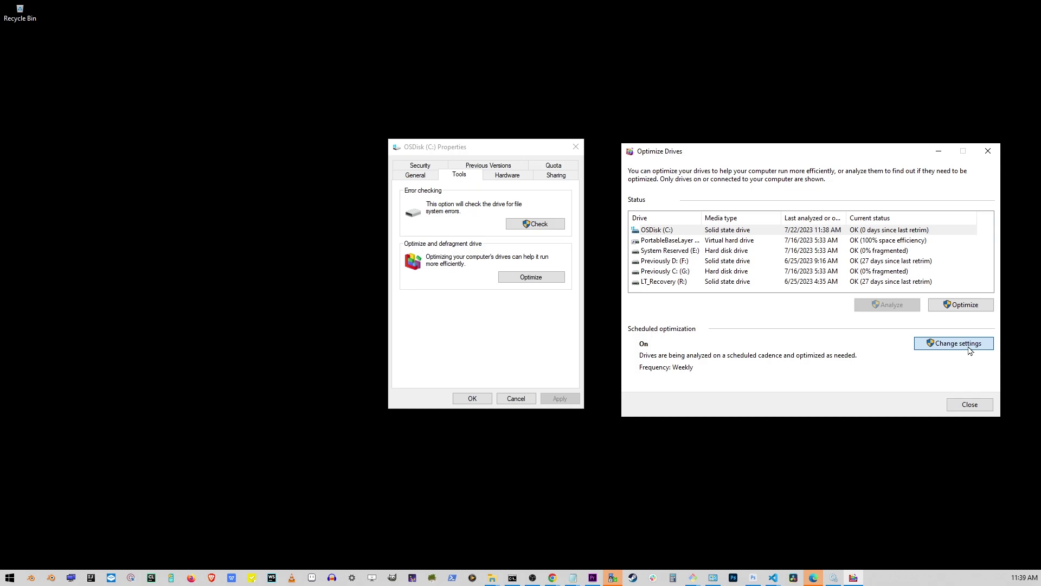
# Turn scheduled optimization off, then back on with Weekly frequency
pyautogui.click(970, 347)
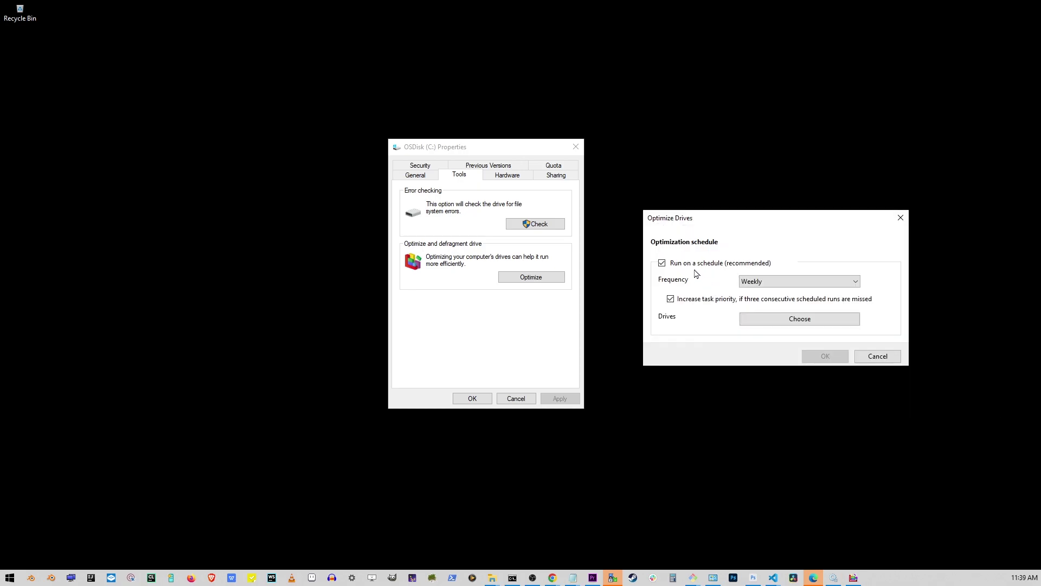
pyautogui.click(662, 264)
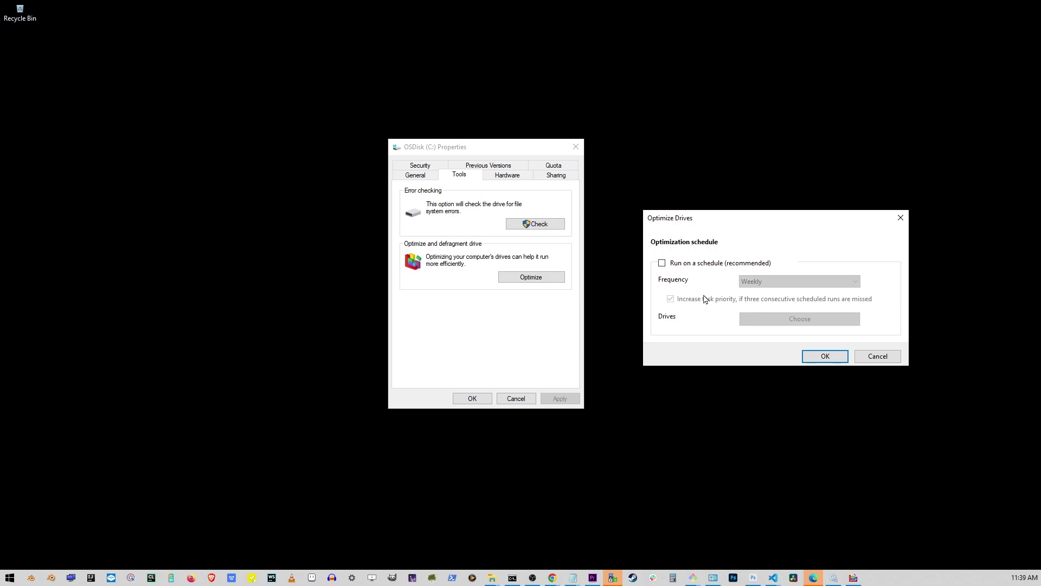
pyautogui.click(824, 356)
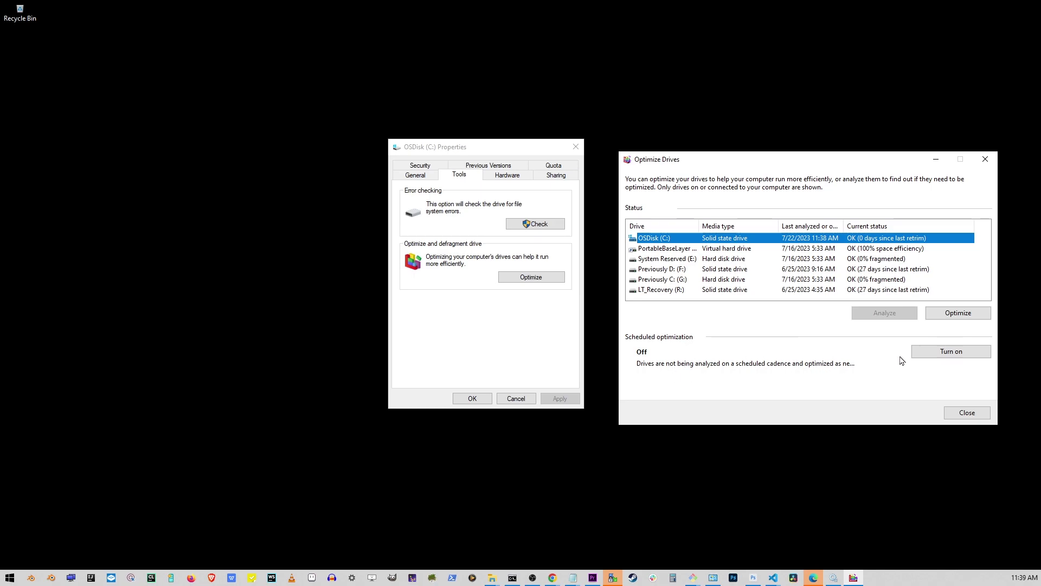
pyautogui.click(952, 354)
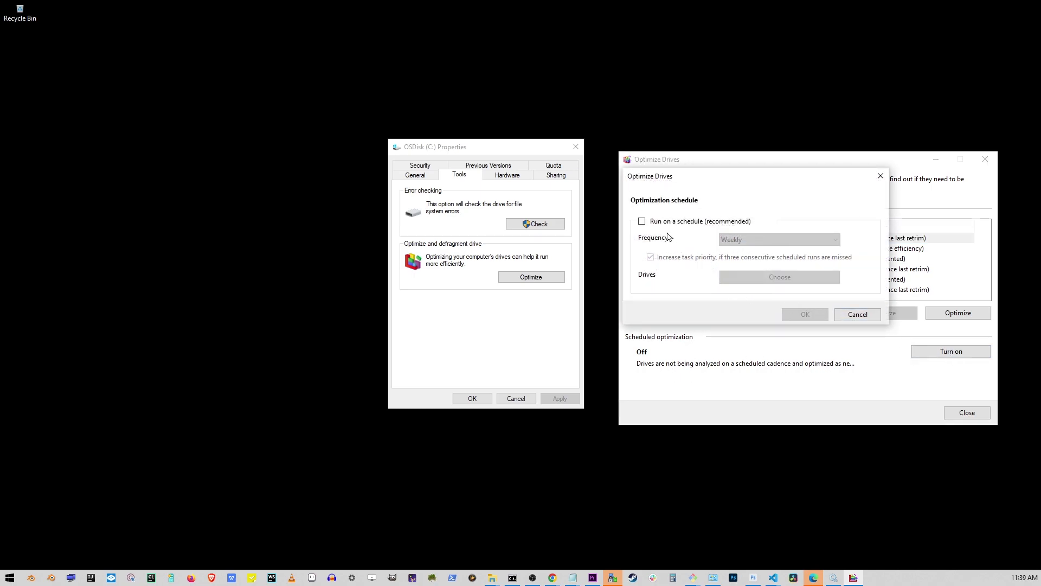
pyautogui.click(651, 223)
pyautogui.click(805, 314)
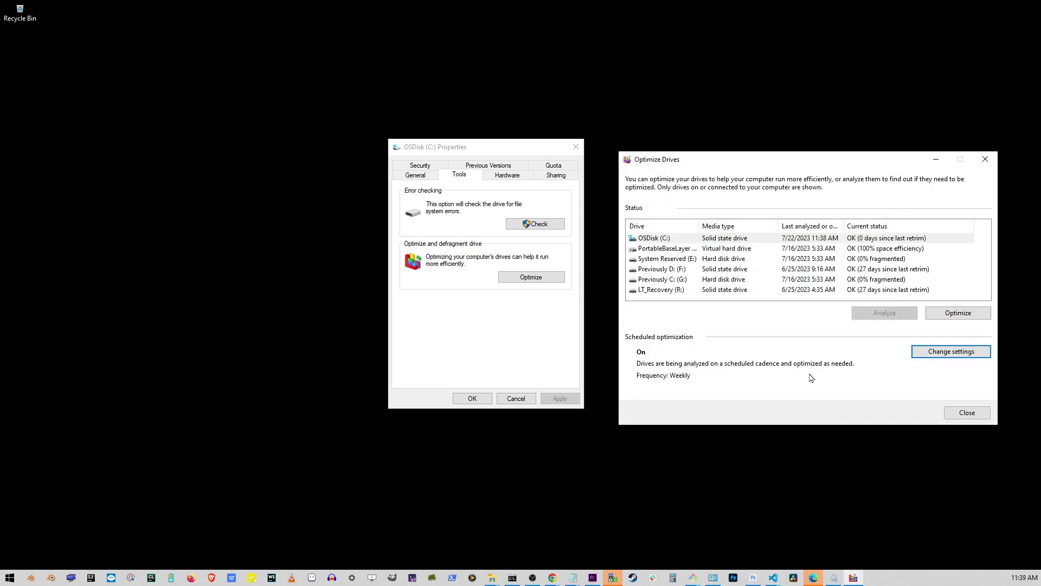
# Close Optimize Drives and the OSDisk (C:) Properties dialog
pyautogui.click(955, 416)
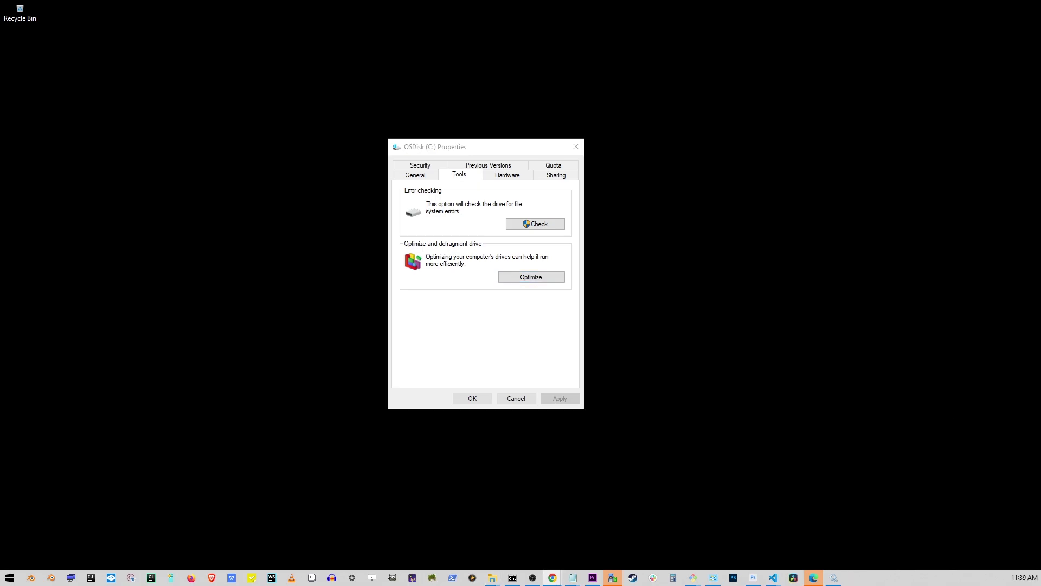
pyautogui.click(459, 339)
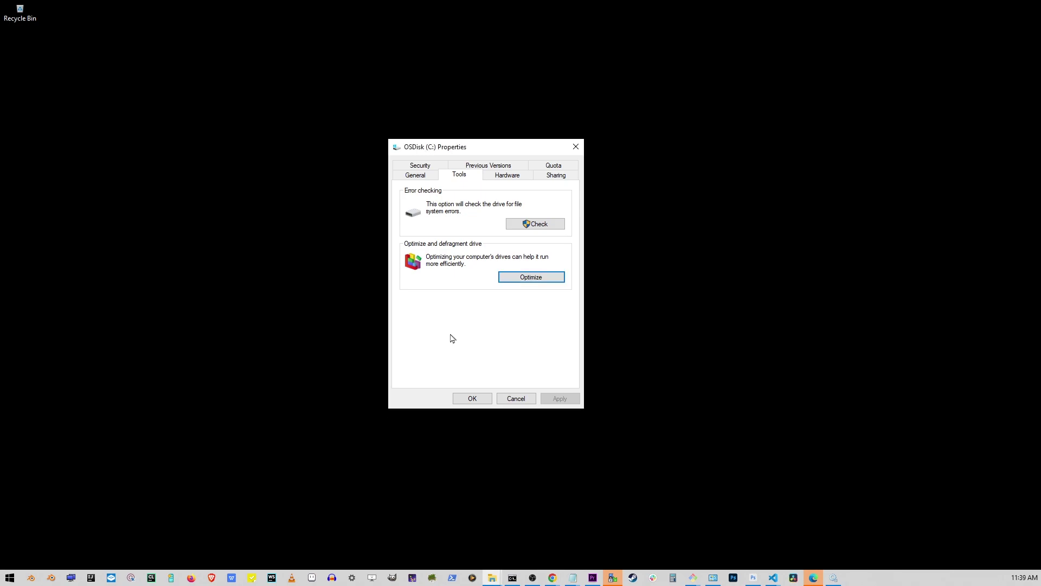
pyautogui.click(576, 146)
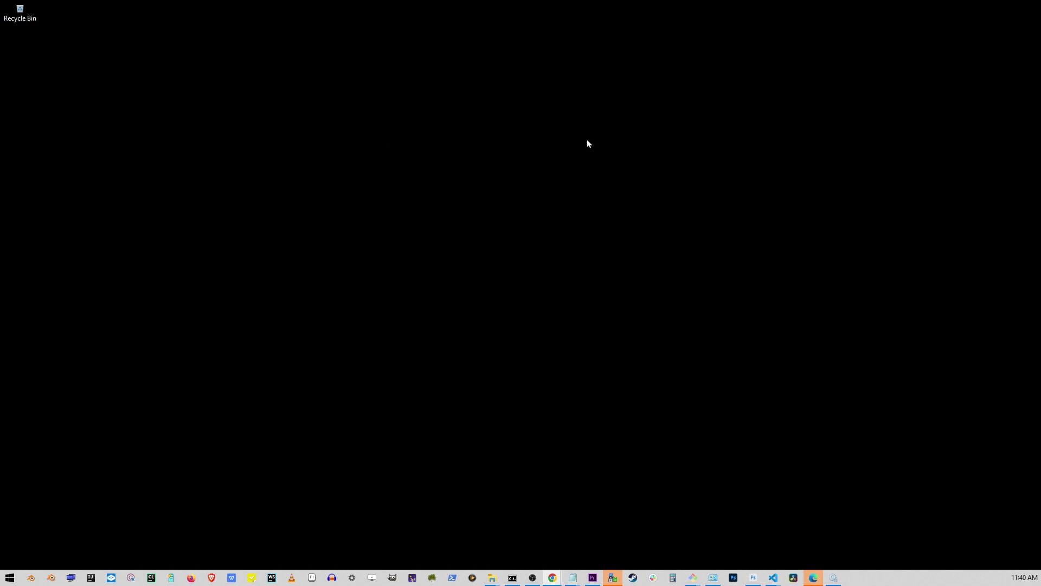
# Open Task Manager's Performance view and compare Disk 0, 1, 2, Memory and CPU, ending on Disk 0
pyautogui.rightClick(8, 579)
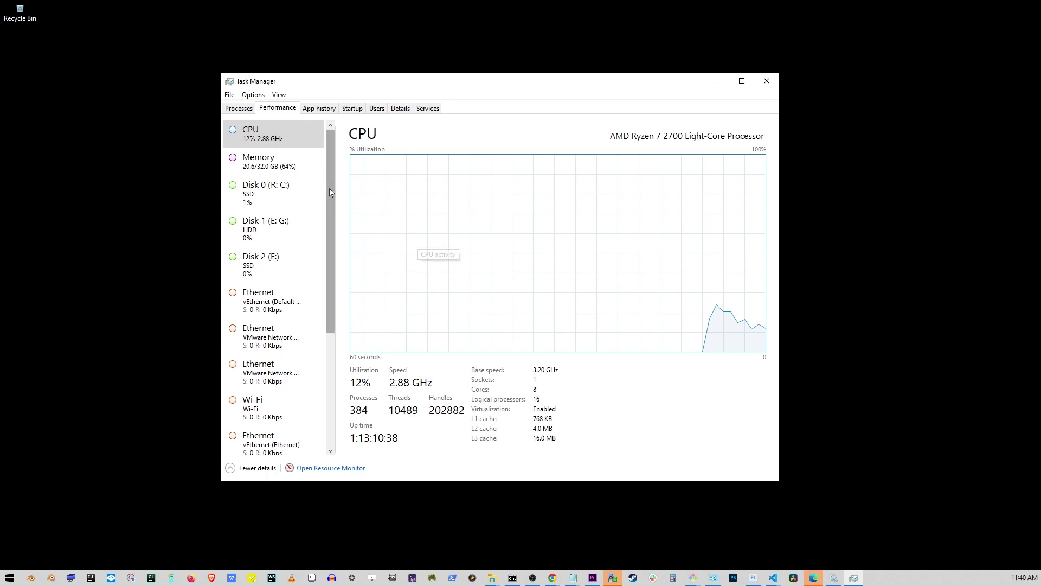
pyautogui.click(278, 200)
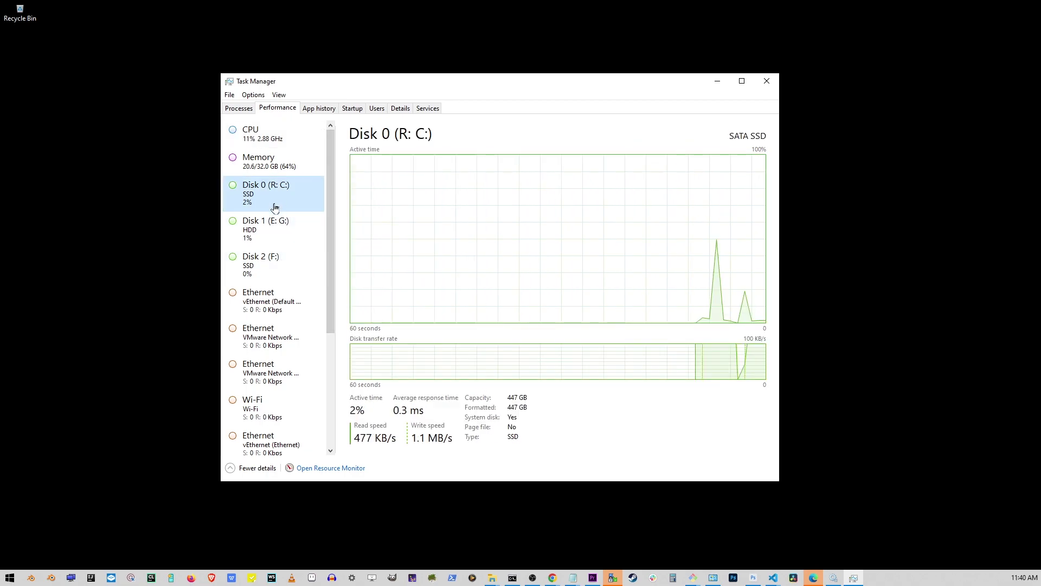
pyautogui.click(274, 234)
pyautogui.click(276, 270)
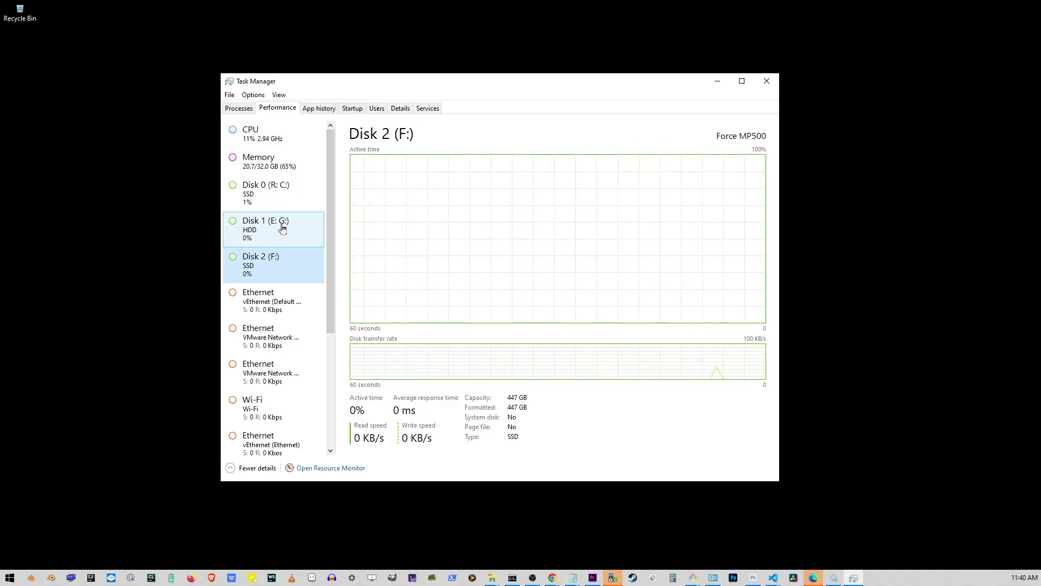
pyautogui.click(279, 198)
pyautogui.scroll(-1, 281, 206)
pyautogui.scroll(1, 285, 233)
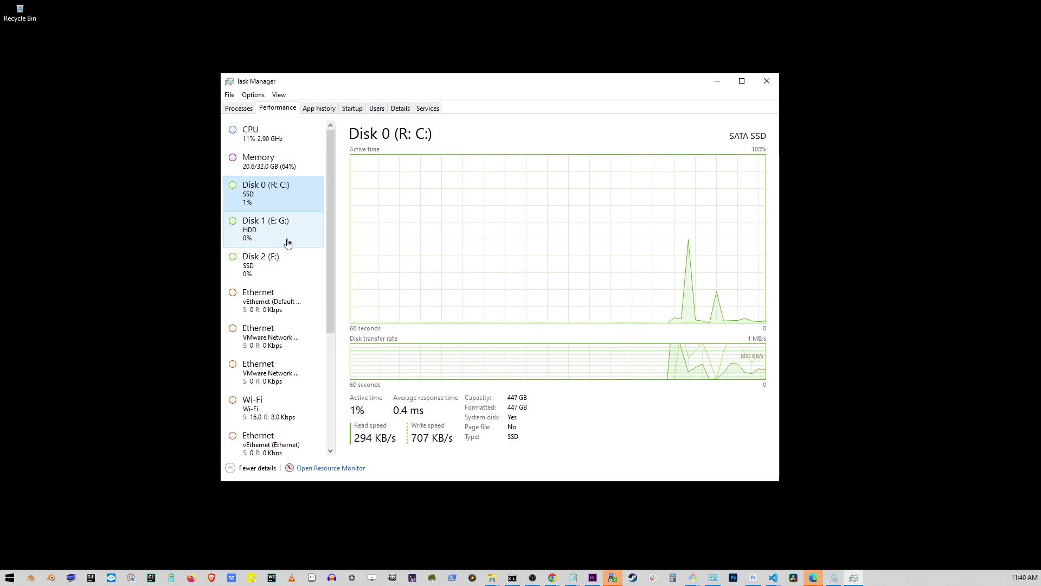
pyautogui.click(281, 162)
pyautogui.click(272, 139)
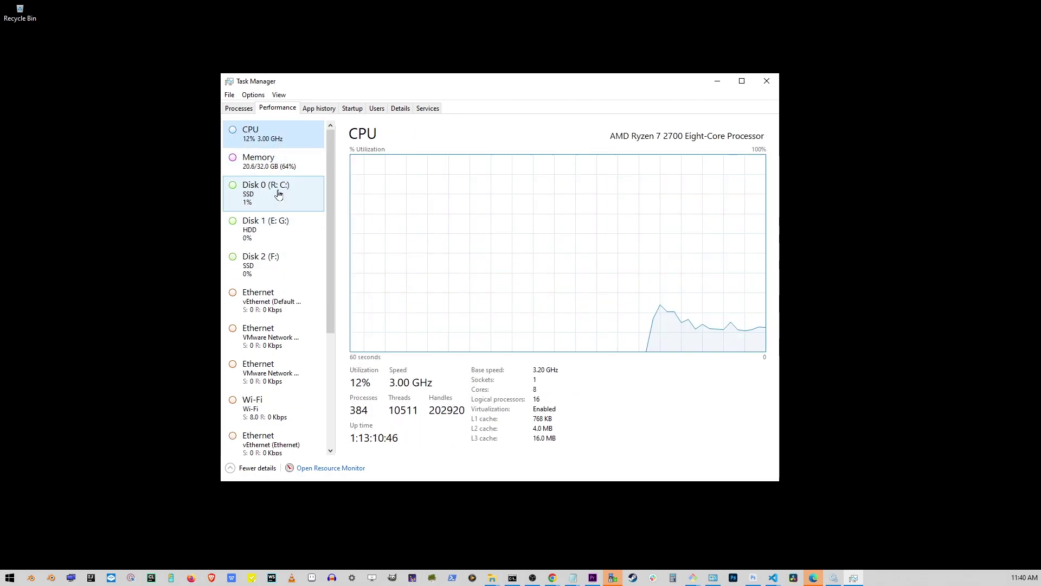
pyautogui.click(276, 198)
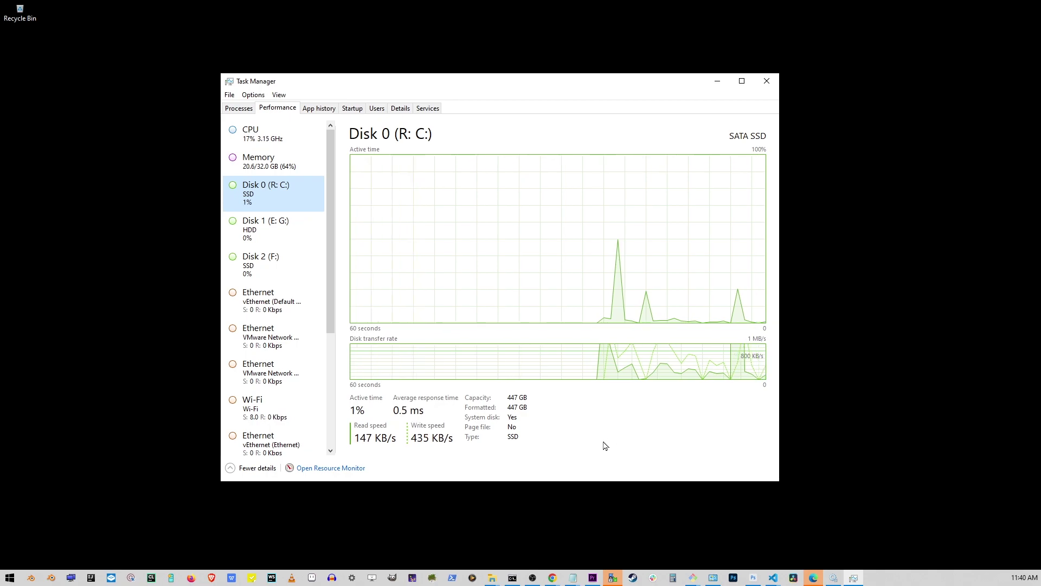
# Make the Task Manager window shorter and move it lower on the desktop
pyautogui.moveTo(597, 485); pyautogui.dragTo(648, 410)
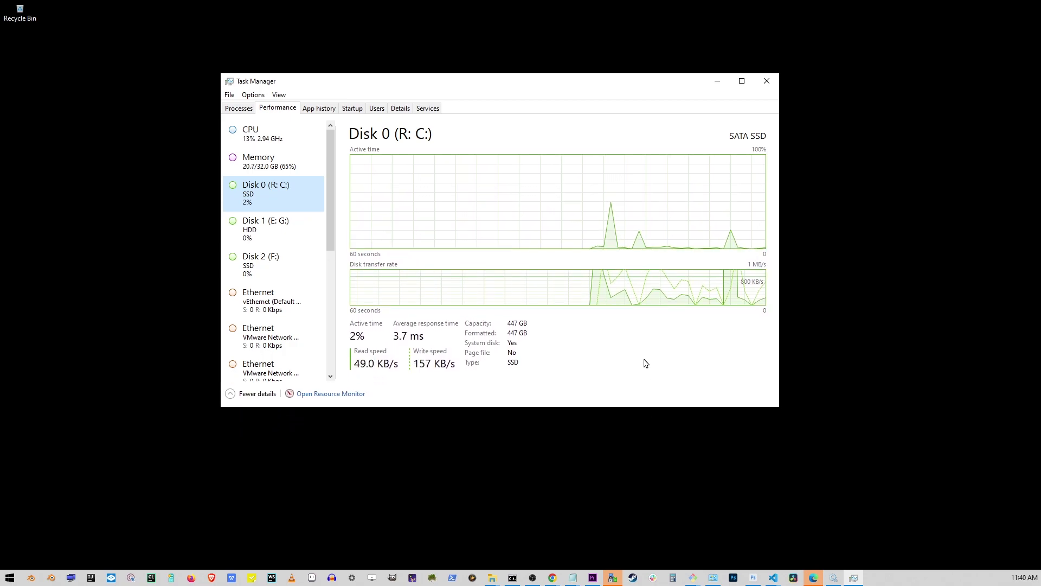
pyautogui.click(640, 341)
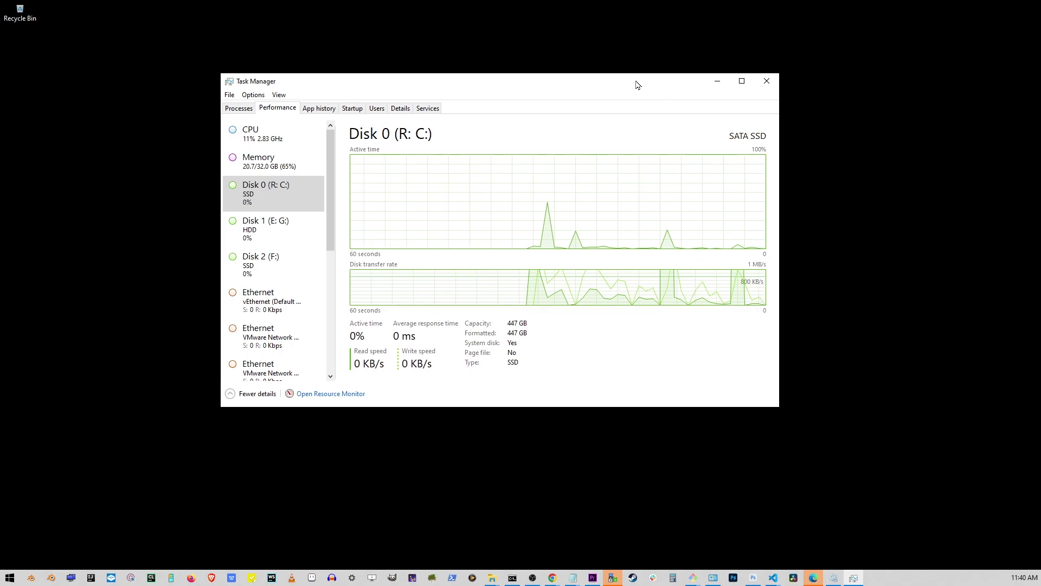
pyautogui.moveTo(638, 84); pyautogui.dragTo(646, 126)
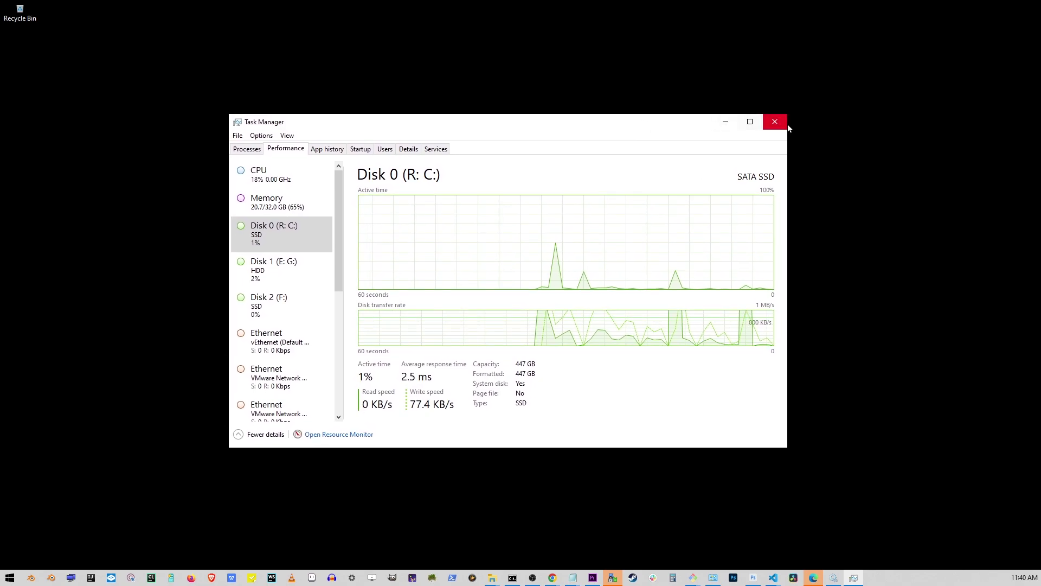